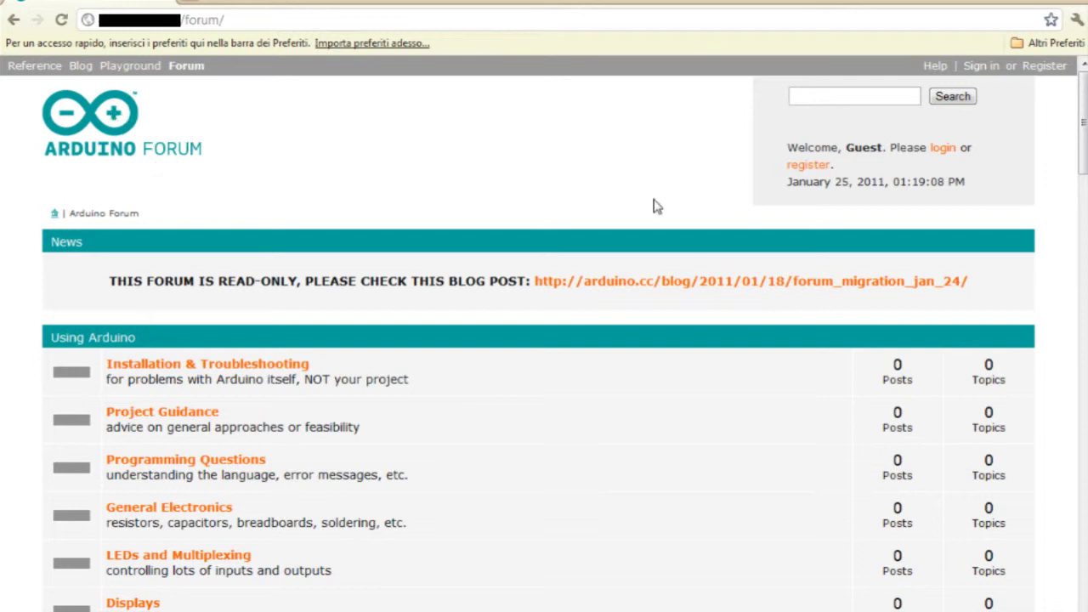
Step: Open the account registration form and enter the username
{"action": "left_click", "coordinate": [809, 166]}
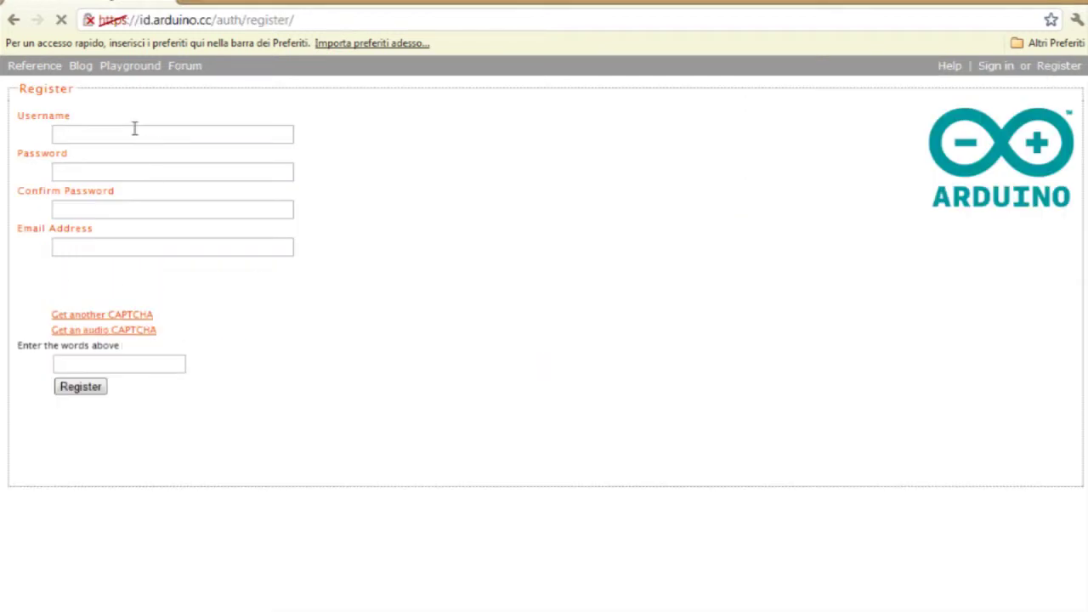
{"action": "left_click", "coordinate": [134, 128]}
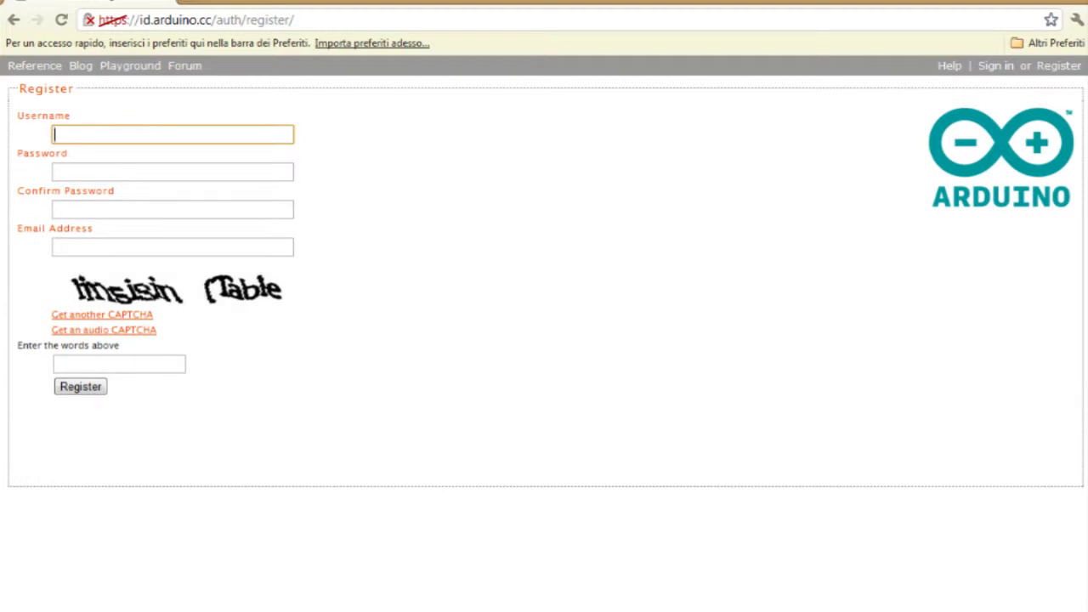
{"action": "type", "text": "john belushi"}
Step: Enter the password, confirm it, and fill in the email address
{"action": "key", "text": "Tab"}
{"action": "type", "text": "••••••"}
{"action": "key", "text": "Tab"}
{"action": "type", "text": "••••••"}
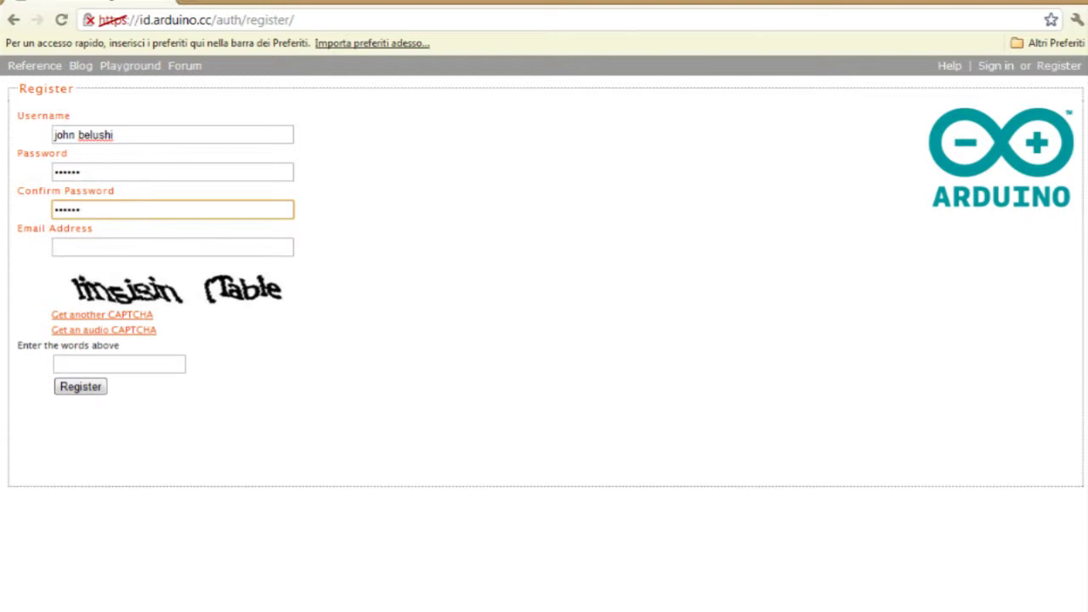
{"action": "key", "text": "Tab"}
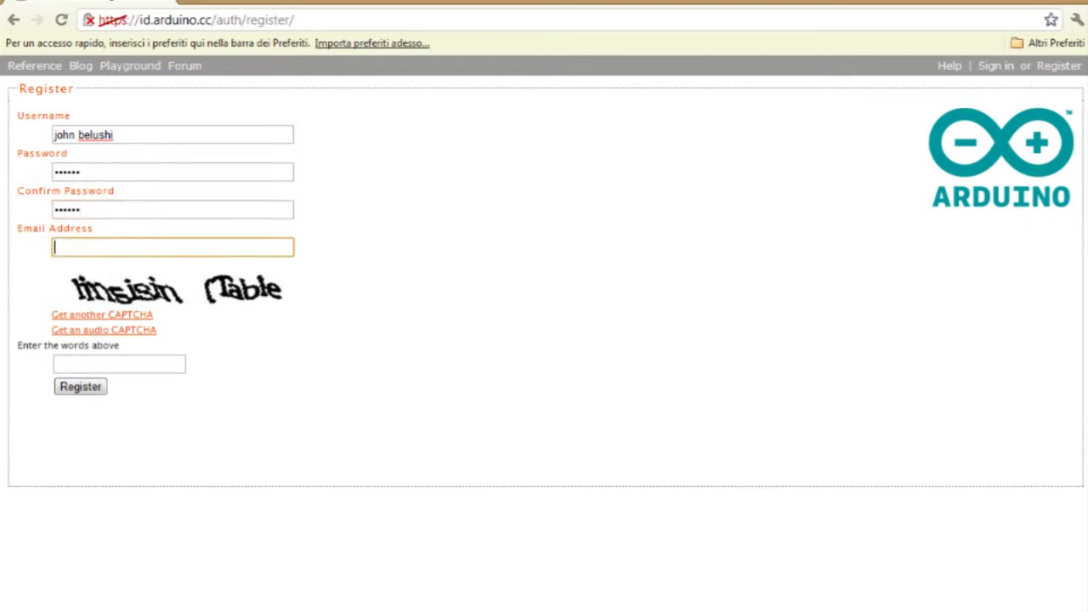
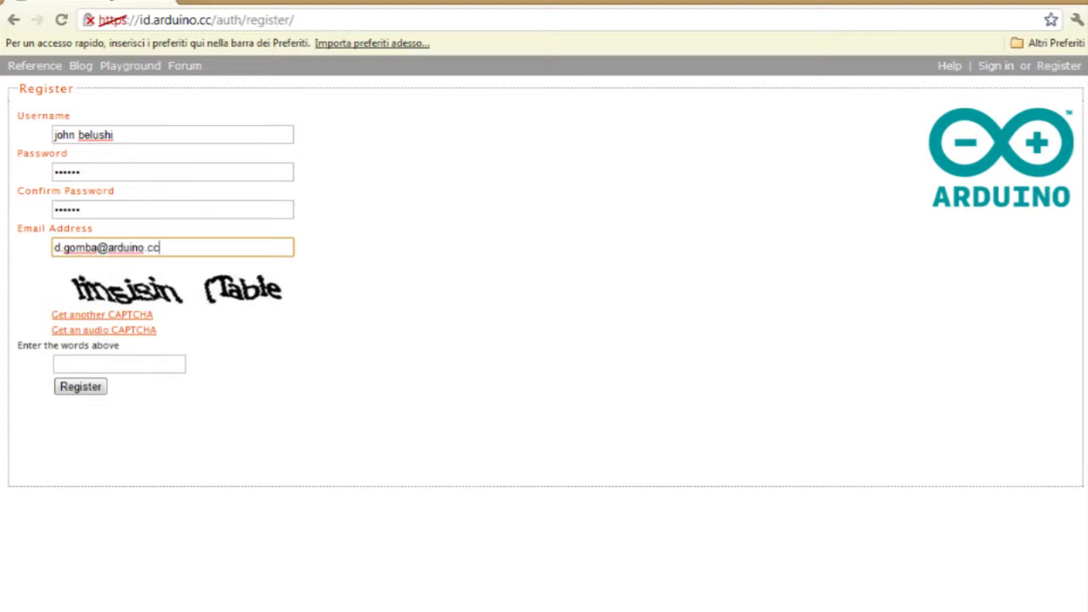
Step: Answer the CAPTCHA 'linsisin (table', submit, then prefix the first name to the rejected username
{"action": "left_click", "coordinate": [114, 364]}
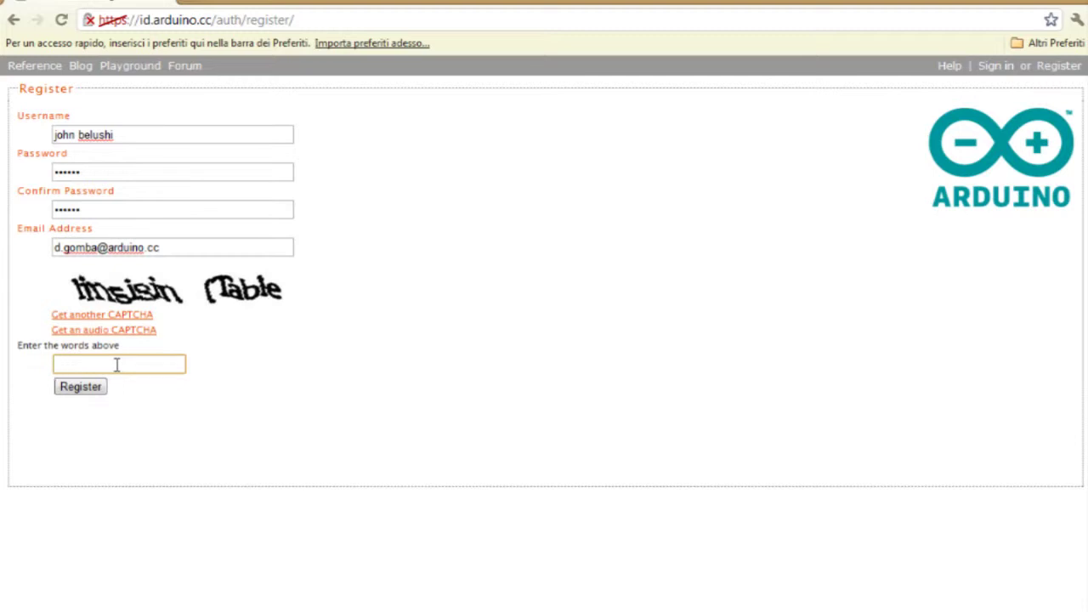
{"action": "type", "text": "linsisin"}
{"action": "type", "text": "("}
{"action": "type", "text": "table"}
{"action": "key", "text": "Return"}
{"action": "left_click", "coordinate": [54, 134]}
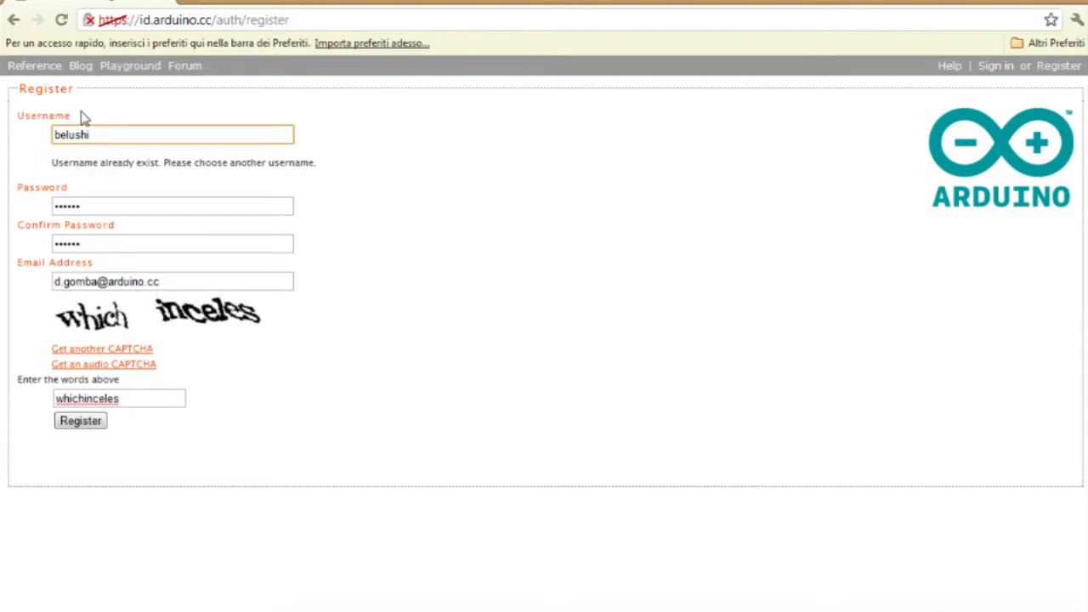
{"action": "type", "text": "john"}
Step: Submit the corrected registration, decline saving the password, and review the new profile page
{"action": "left_click", "coordinate": [104, 422]}
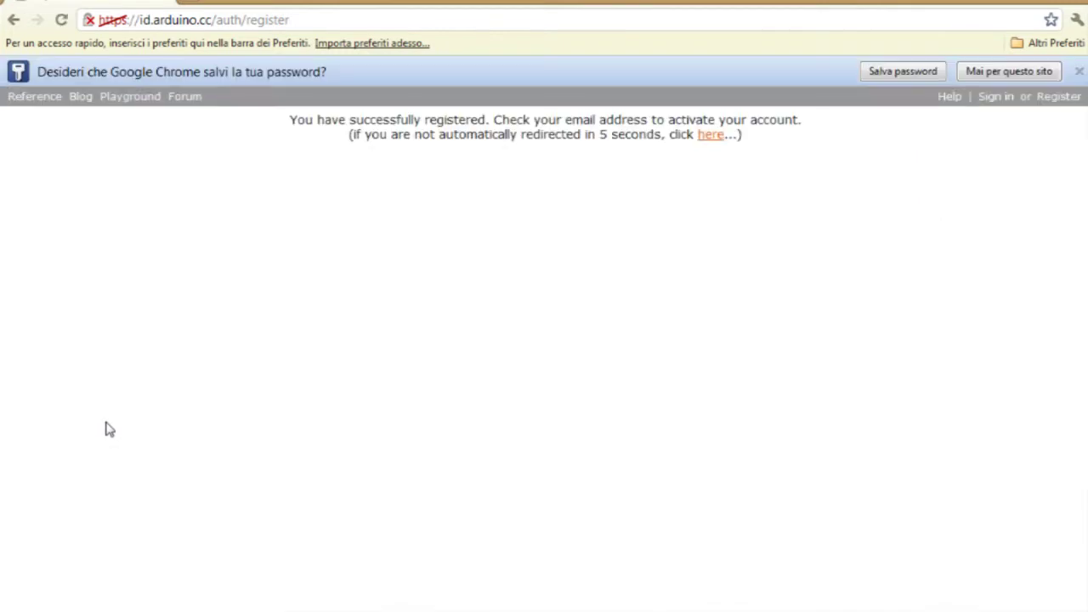
{"action": "left_click", "coordinate": [1038, 75]}
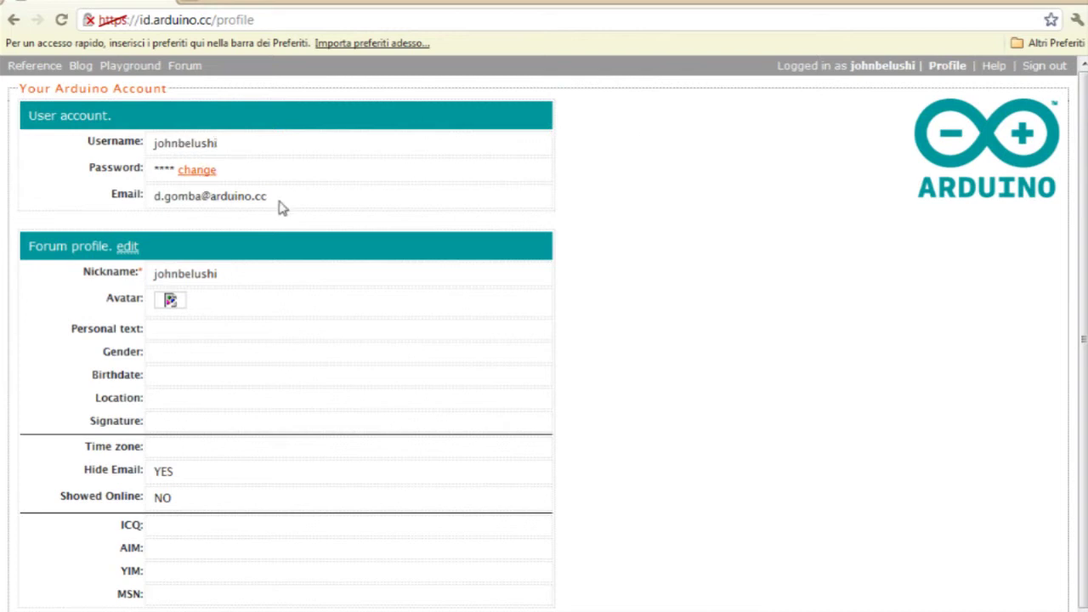
{"action": "triple_click", "coordinate": [248, 197]}
{"action": "triple_click", "coordinate": [264, 277]}
{"action": "left_click", "coordinate": [180, 274]}
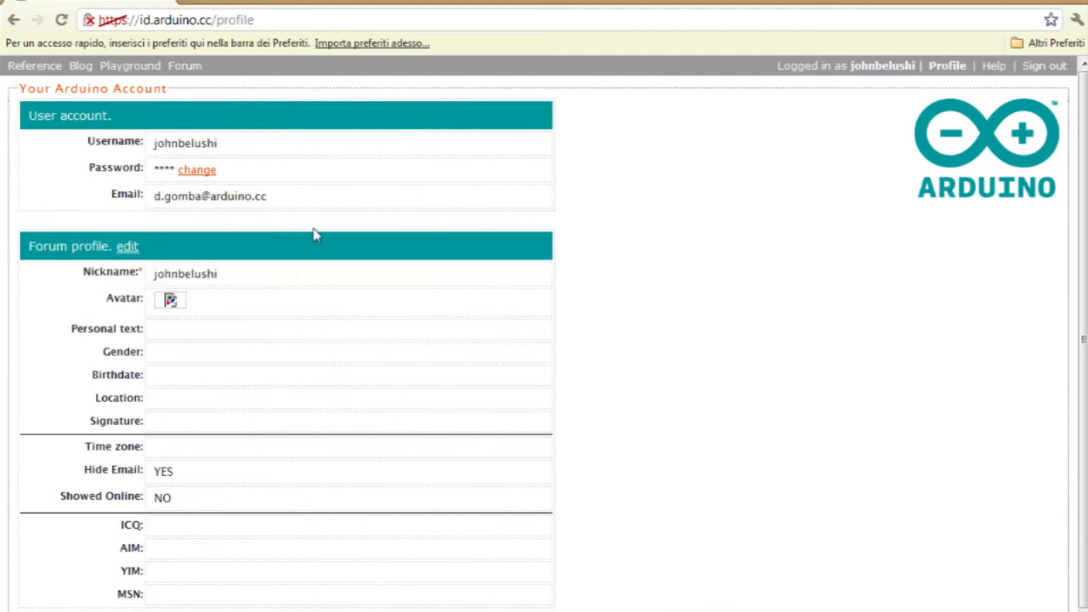
{"action": "scroll", "coordinate": [314, 235], "scroll_direction": "down", "scroll_amount": 1}
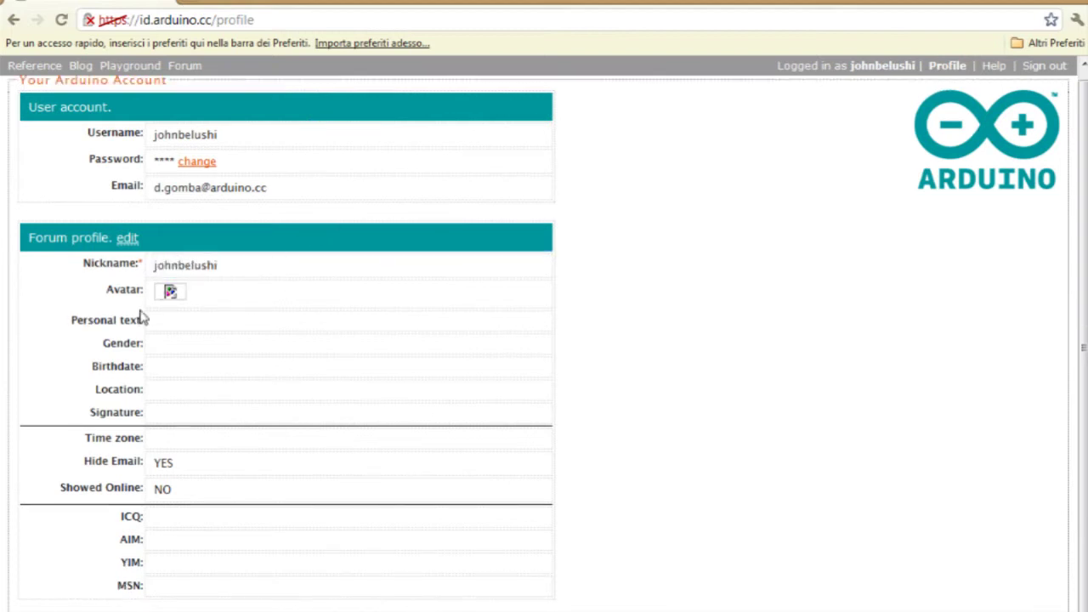
Step: Upload the chosen picture file as the new forum profile avatar
{"action": "left_click", "coordinate": [128, 242]}
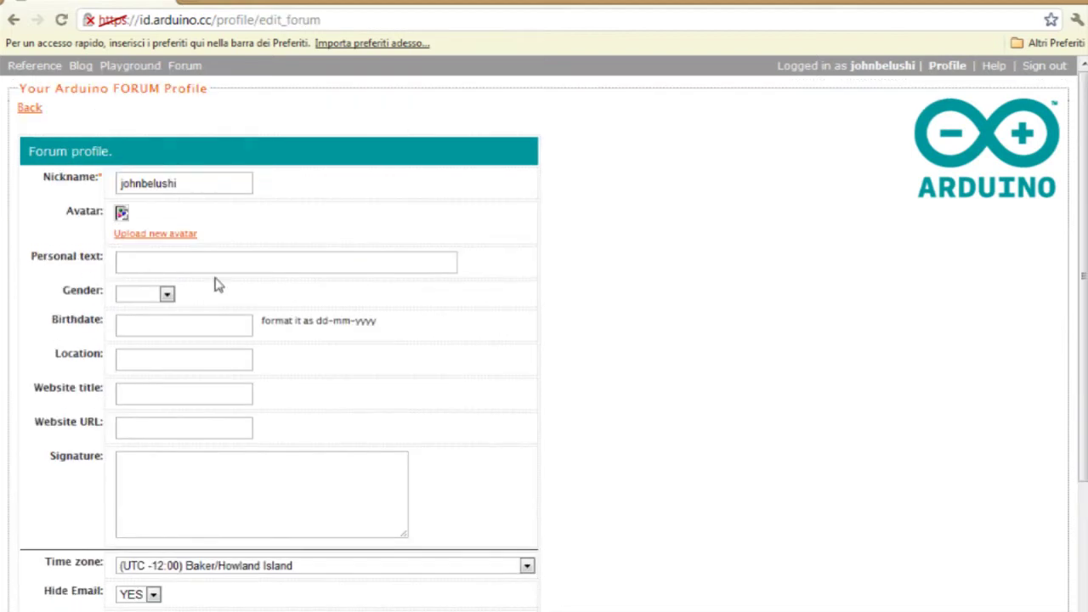
{"action": "left_click", "coordinate": [142, 185]}
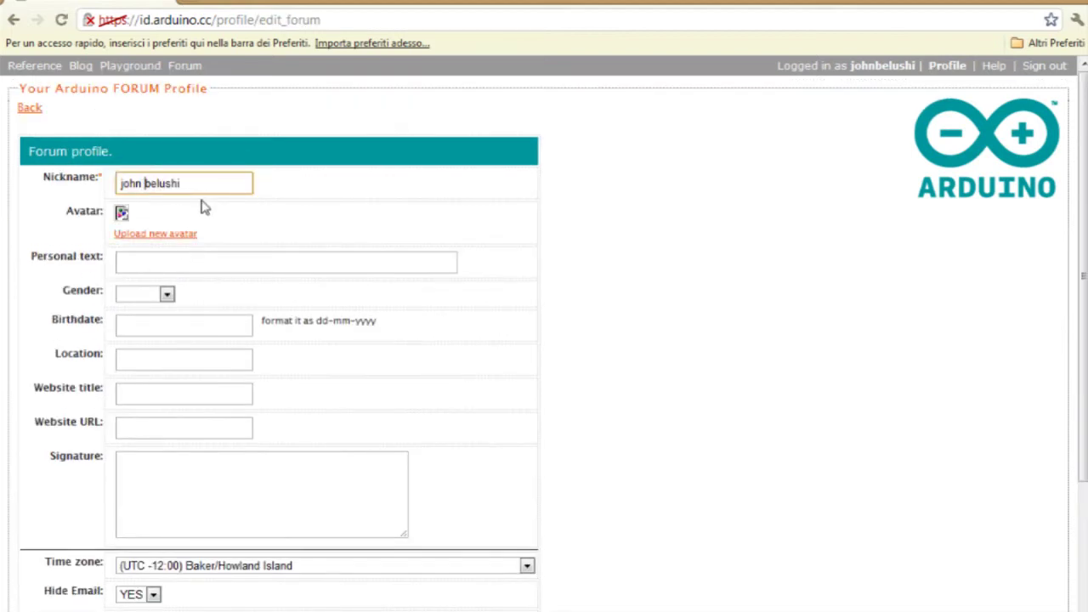
{"action": "left_click", "coordinate": [173, 245]}
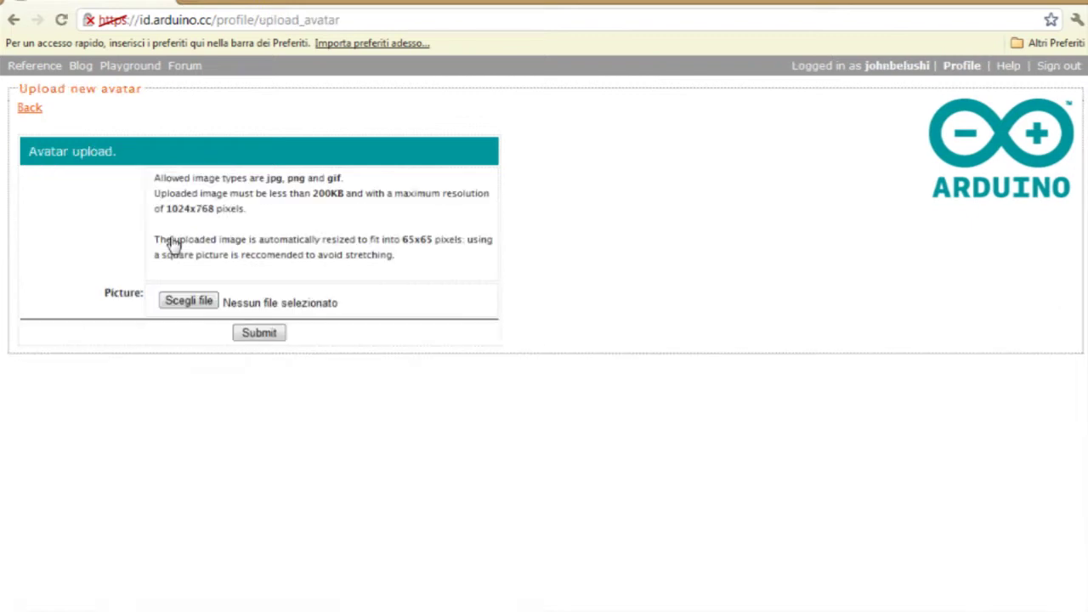
{"action": "left_click", "coordinate": [189, 303]}
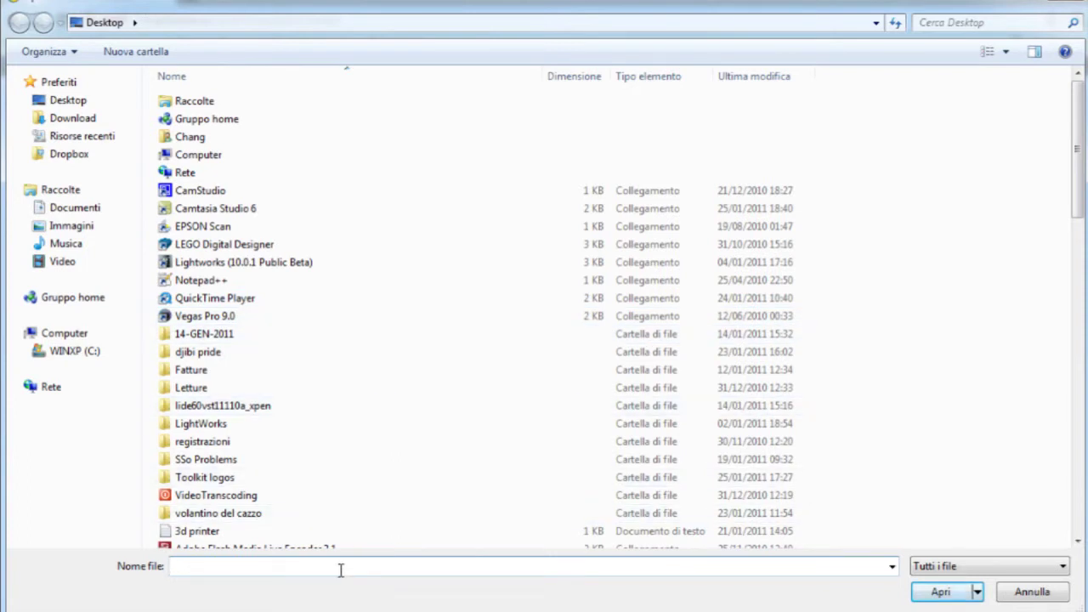
{"action": "type", "text": "jon"}
{"action": "key", "text": "BackSpace"}
{"action": "key", "text": "BackSpace"}
{"action": "key", "text": "Down"}
{"action": "key", "text": "Return"}
{"action": "left_click", "coordinate": [274, 336]}
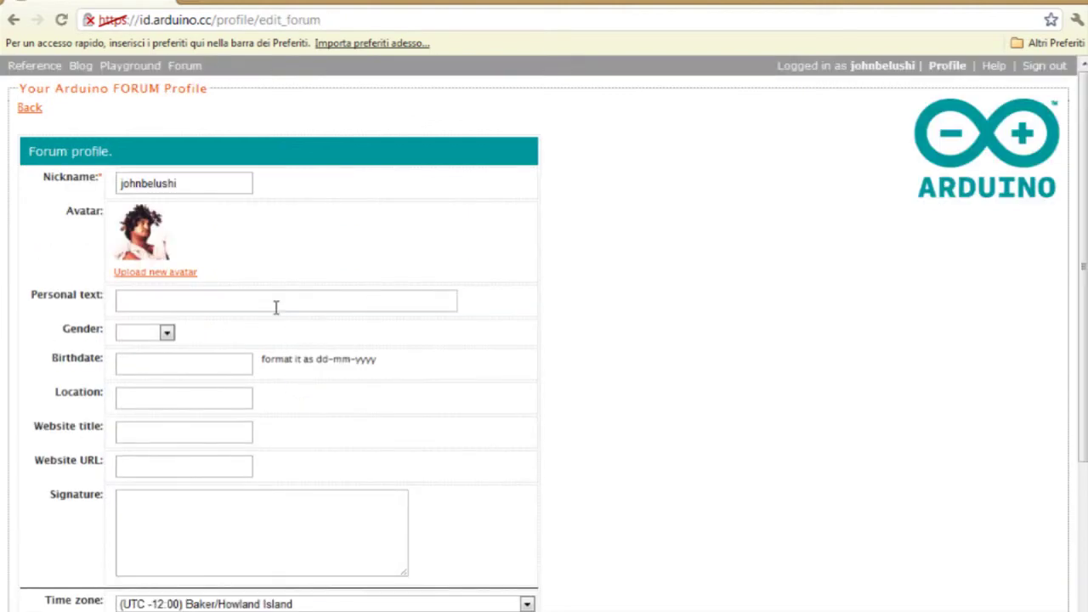
Step: Set the personal text to 'I like party!' and the gender to Male
{"action": "left_click", "coordinate": [273, 306]}
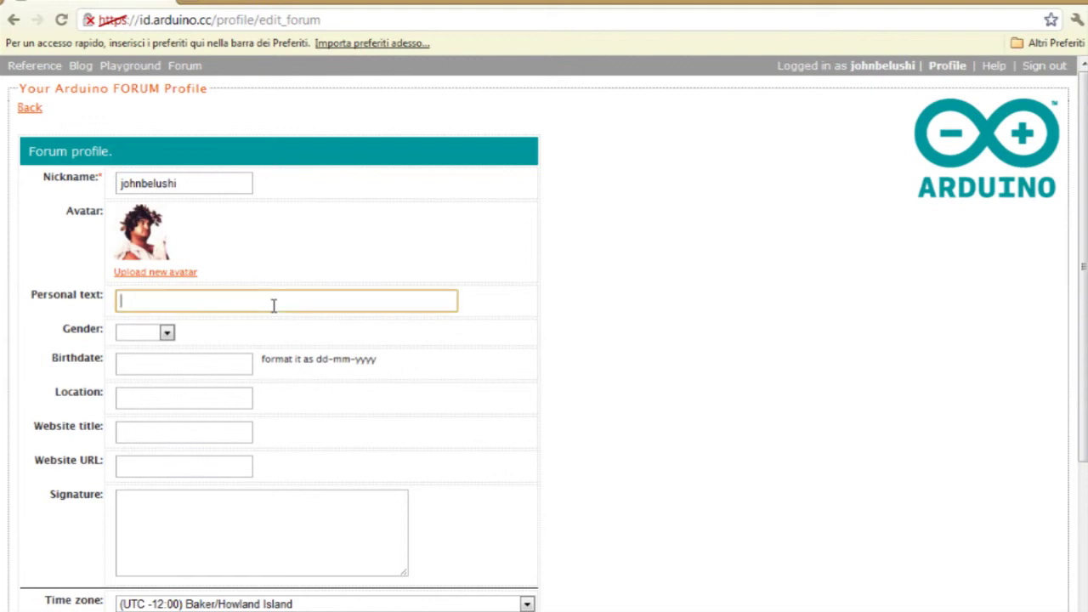
{"action": "type", "text": "I like "}
{"action": "type", "text": "party!"}
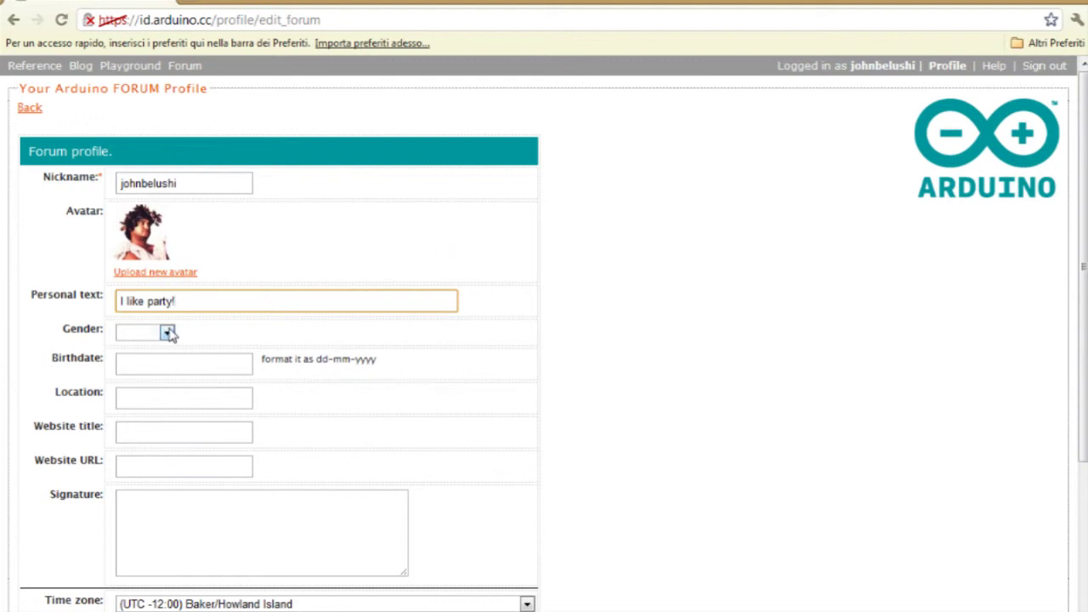
{"action": "left_click", "coordinate": [167, 332]}
{"action": "left_click", "coordinate": [136, 362]}
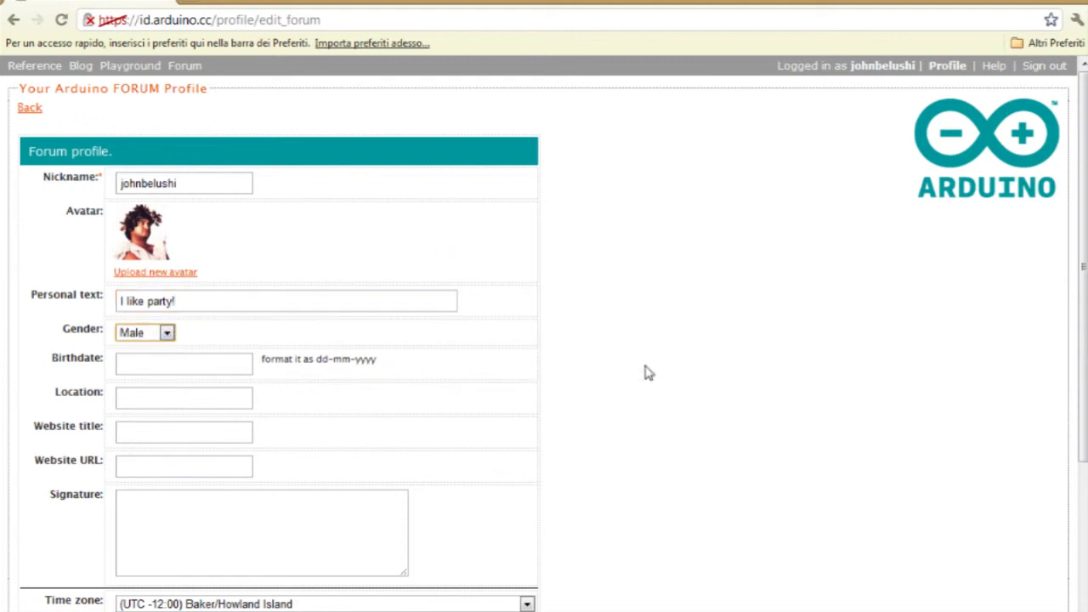
{"action": "scroll", "coordinate": [702, 347], "scroll_direction": "down", "scroll_amount": 1}
Step: Enter the birthdate 30-01-1980 in dd-mm-yyyy format
{"action": "left_click", "coordinate": [250, 277]}
{"action": "type", "text": "30-"}
{"action": "key", "text": "BackSpace"}
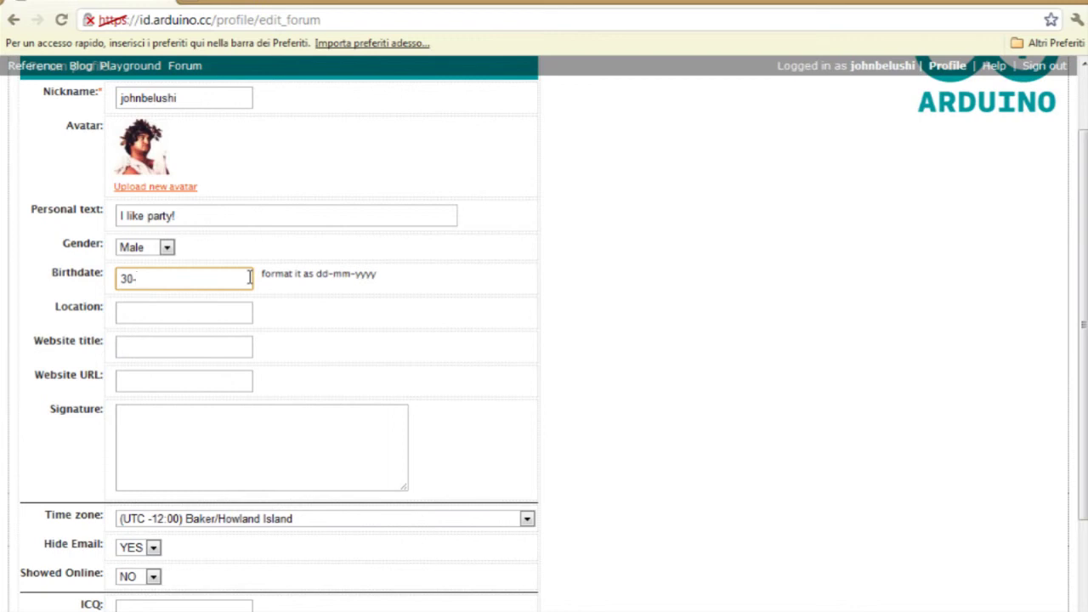
{"action": "type", "text": "01-"}
{"action": "key", "text": "BackSpace"}
{"action": "type", "text": "-1980"}
{"action": "left_click_drag", "start_coordinate": [317, 275], "coordinate": [376, 275]}
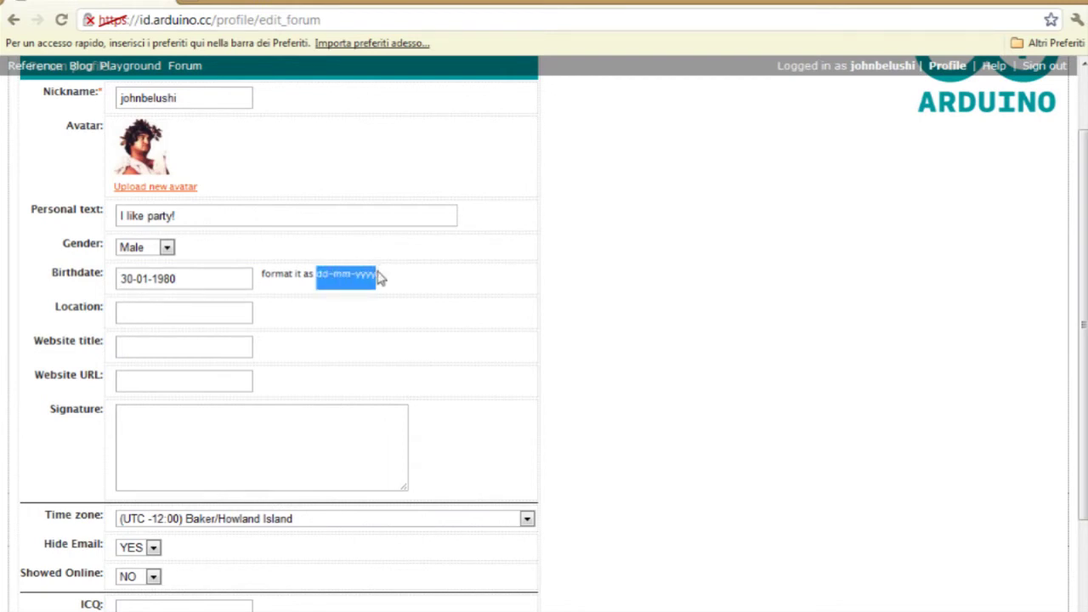
Step: Set the location to 'somewhere' and the time zone to UTC +1:00 Central European Time
{"action": "left_click", "coordinate": [204, 313]}
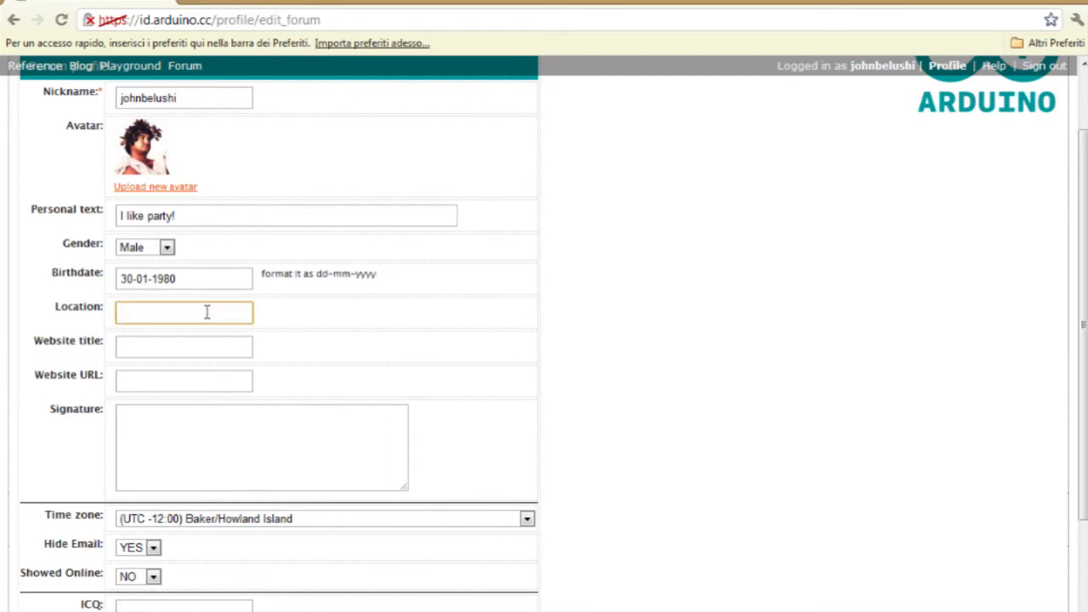
{"action": "type", "text": "anywhere"}
{"action": "key", "text": "BackSpace"}
{"action": "key", "text": "BackSpace"}
{"action": "key", "text": "BackSpace"}
{"action": "key", "text": "BackSpace"}
{"action": "key", "text": "BackSpace"}
{"action": "key", "text": "BackSpace"}
{"action": "key", "text": "BackSpace"}
{"action": "type", "text": "somewhere"}
{"action": "left_click", "coordinate": [369, 413]}
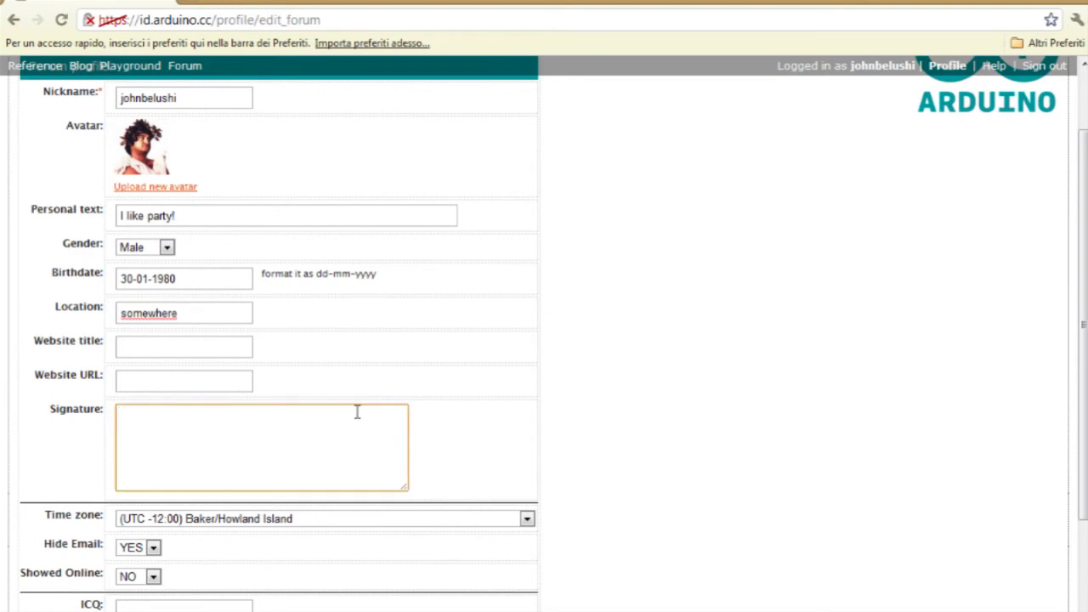
{"action": "scroll", "coordinate": [510, 407], "scroll_direction": "down", "scroll_amount": 3}
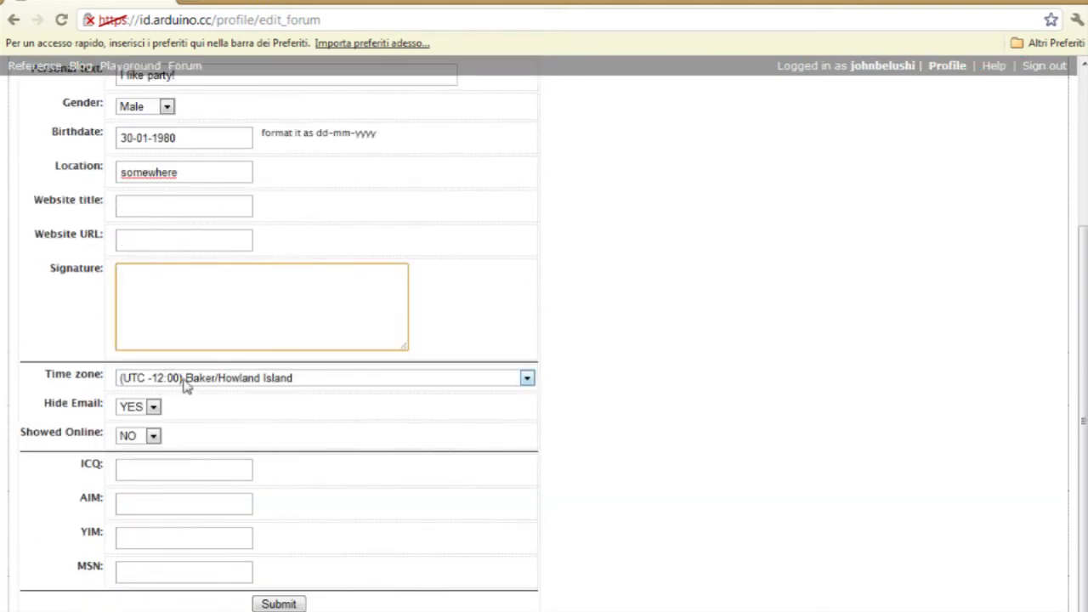
{"action": "left_click", "coordinate": [217, 381]}
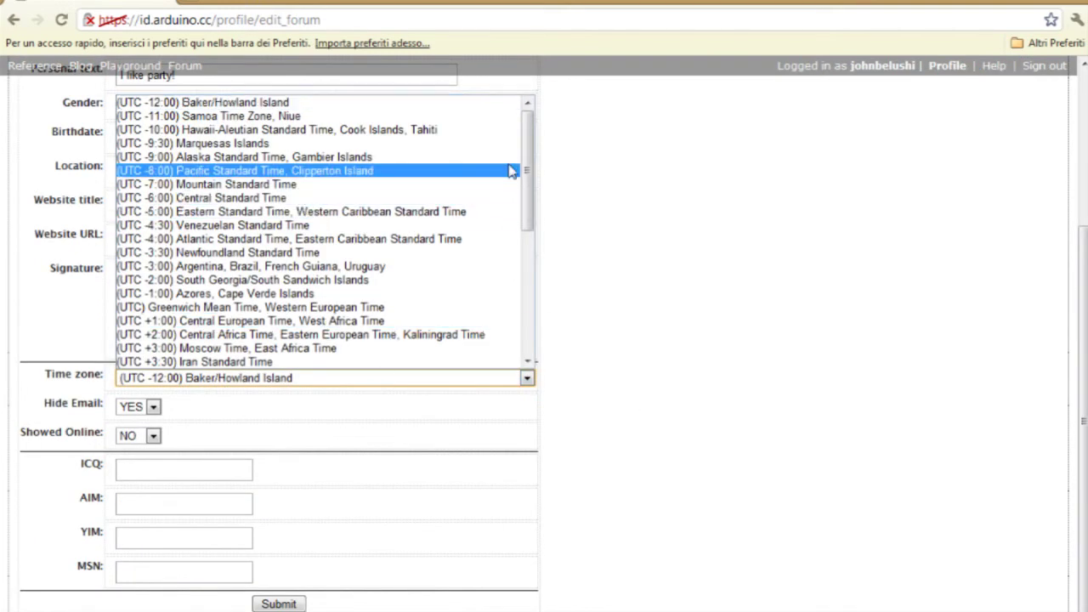
{"action": "left_click", "coordinate": [463, 320]}
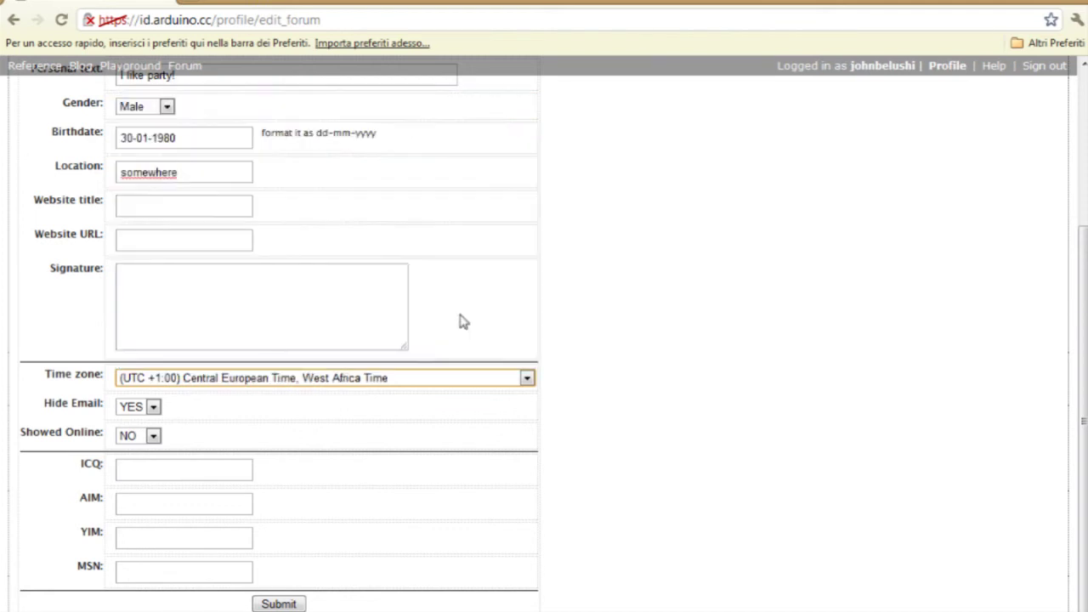
{"action": "left_click", "coordinate": [153, 408]}
Step: Resubmit the forum profile after adding a space to the rejected nickname
{"action": "left_click", "coordinate": [287, 601]}
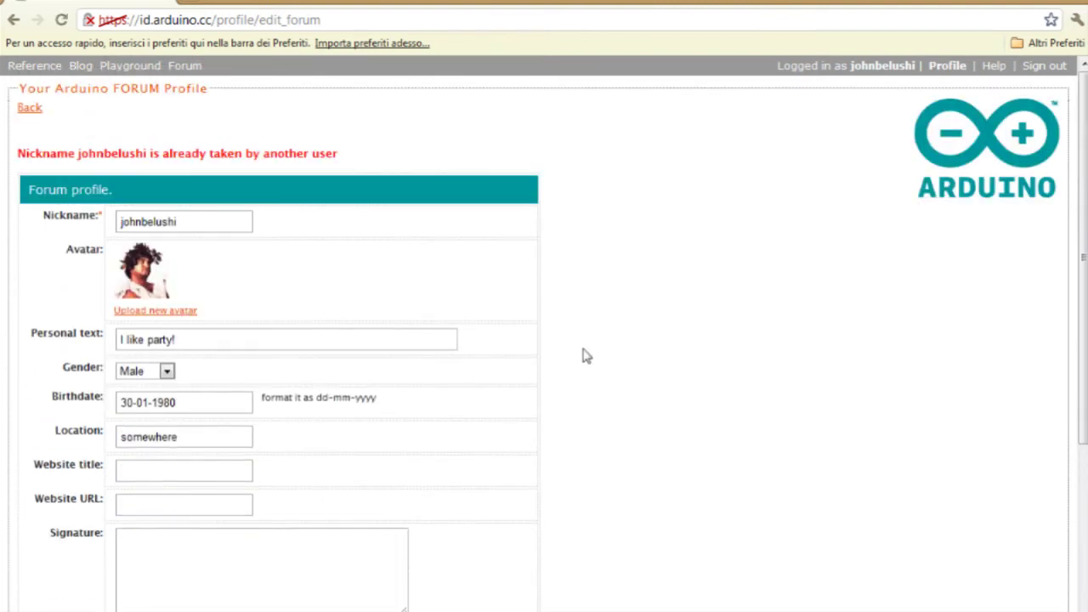
{"action": "left_click", "coordinate": [143, 219]}
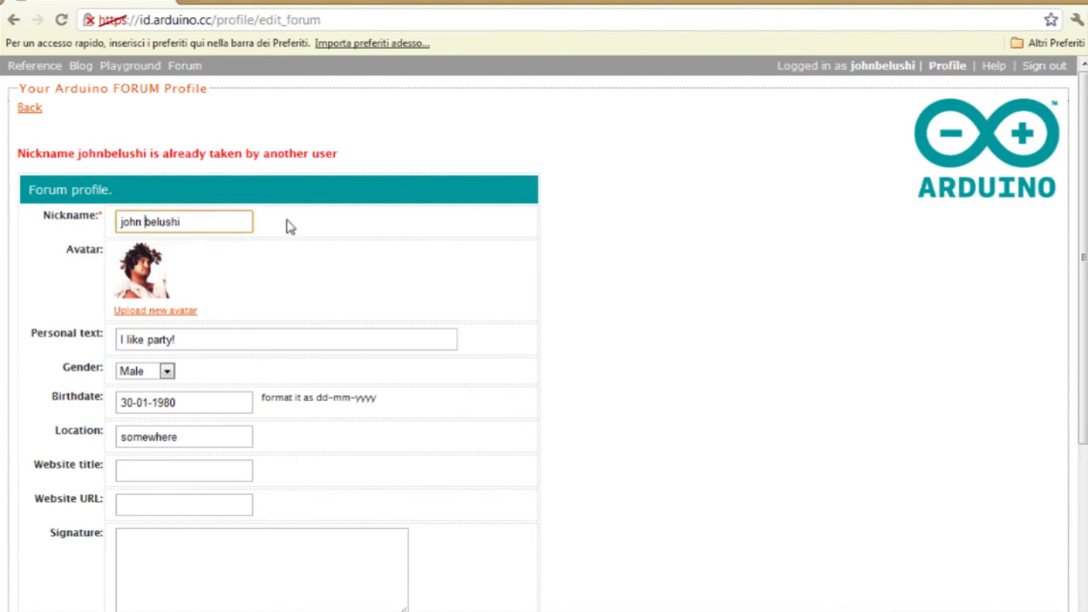
{"action": "scroll", "coordinate": [719, 170], "scroll_direction": "down", "scroll_amount": 3}
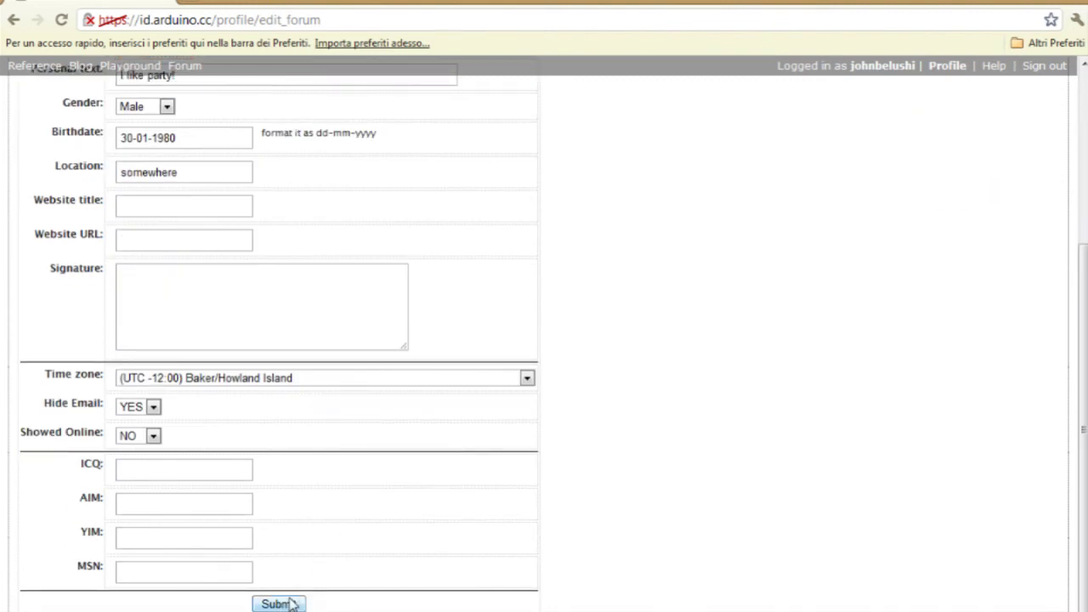
{"action": "left_click", "coordinate": [279, 603]}
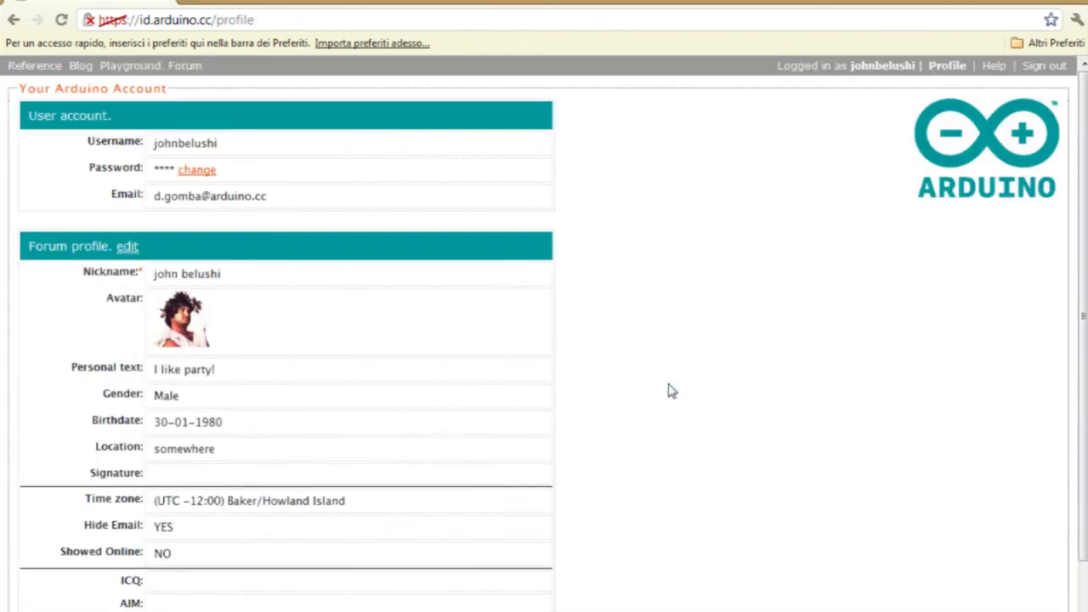
Step: Look over the saved profile, then go to the Forum and browse its categories
{"action": "scroll", "coordinate": [671, 391], "scroll_direction": "down", "scroll_amount": 1}
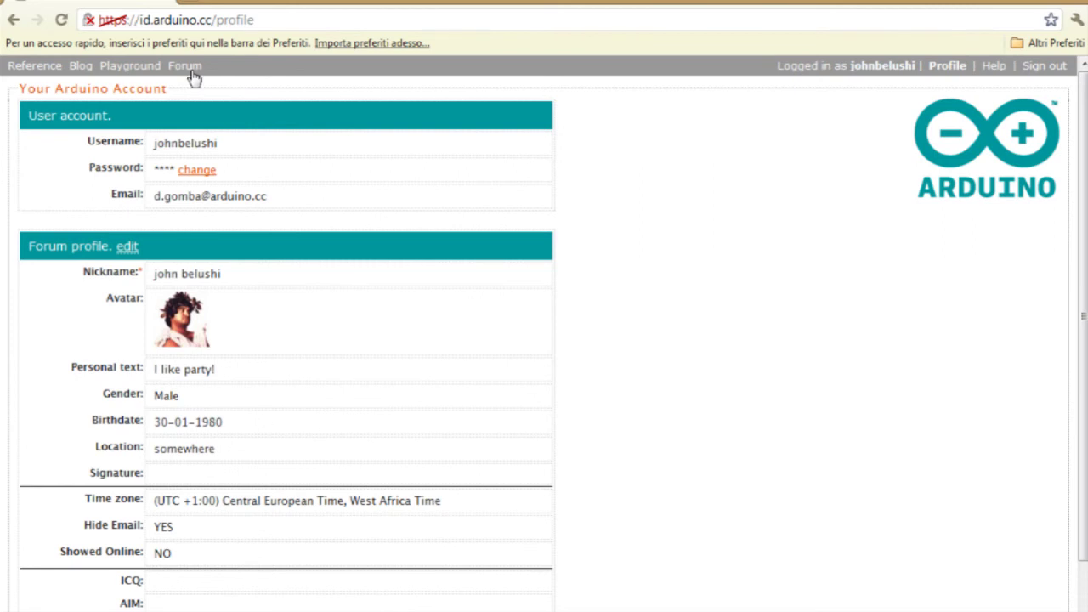
{"action": "scroll", "coordinate": [825, 517], "scroll_direction": "down", "scroll_amount": 1}
{"action": "scroll", "coordinate": [825, 518], "scroll_direction": "up", "scroll_amount": 1}
{"action": "left_click", "coordinate": [187, 67]}
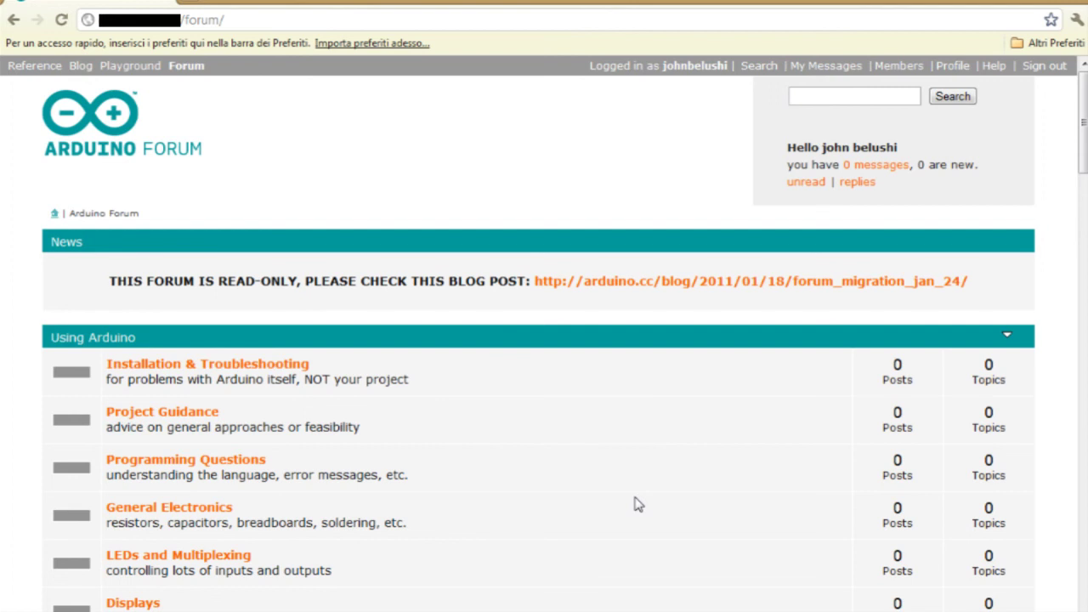
{"action": "scroll", "coordinate": [583, 474], "scroll_direction": "down", "scroll_amount": 2}
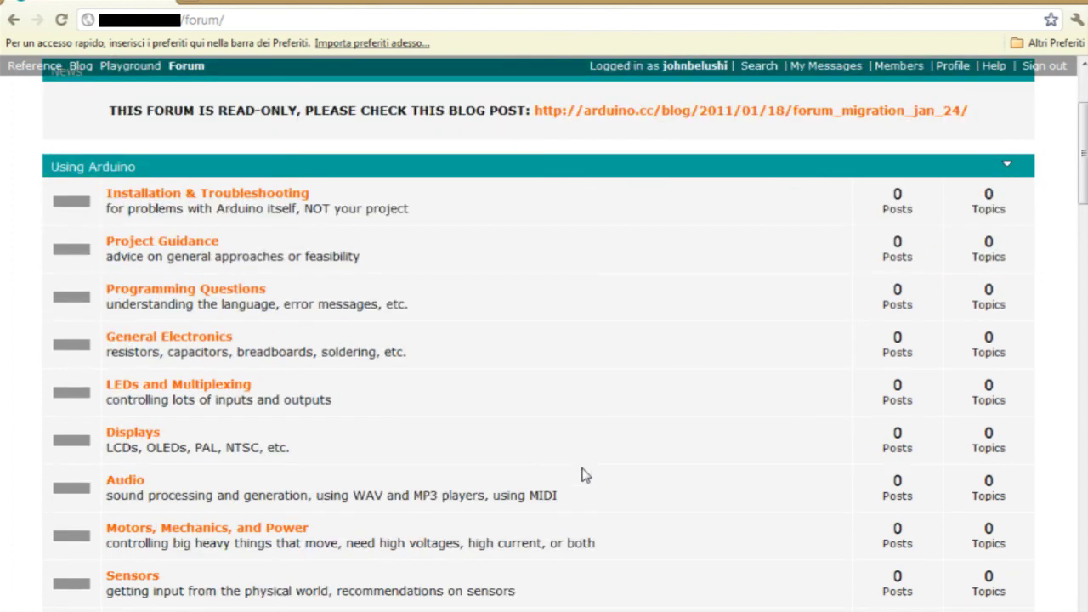
{"action": "scroll", "coordinate": [583, 474], "scroll_direction": "up", "scroll_amount": 2}
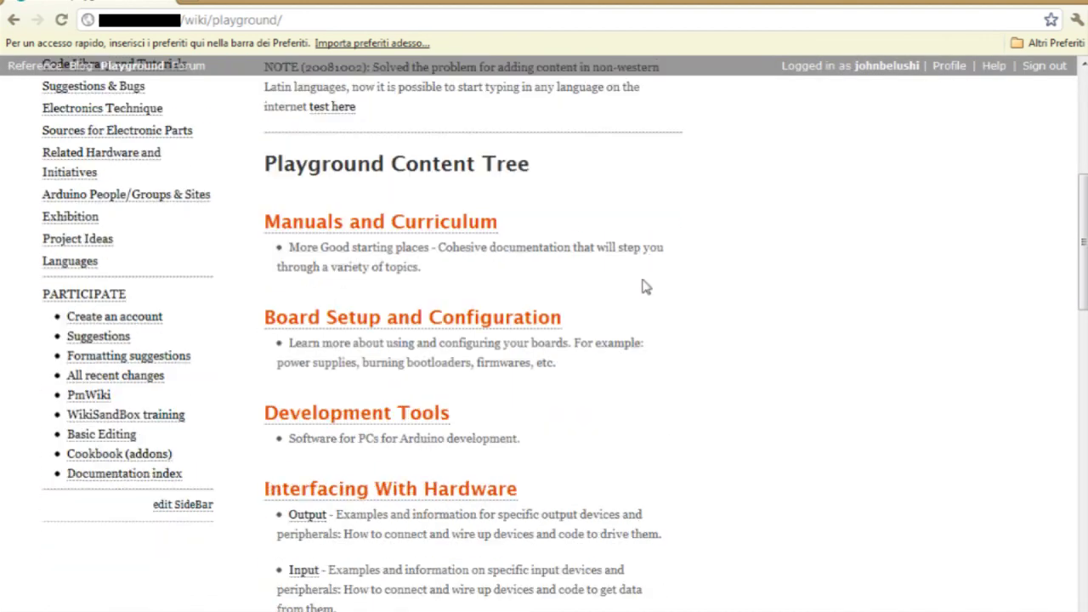
{"action": "scroll", "coordinate": [644, 287], "scroll_direction": "up", "scroll_amount": 5}
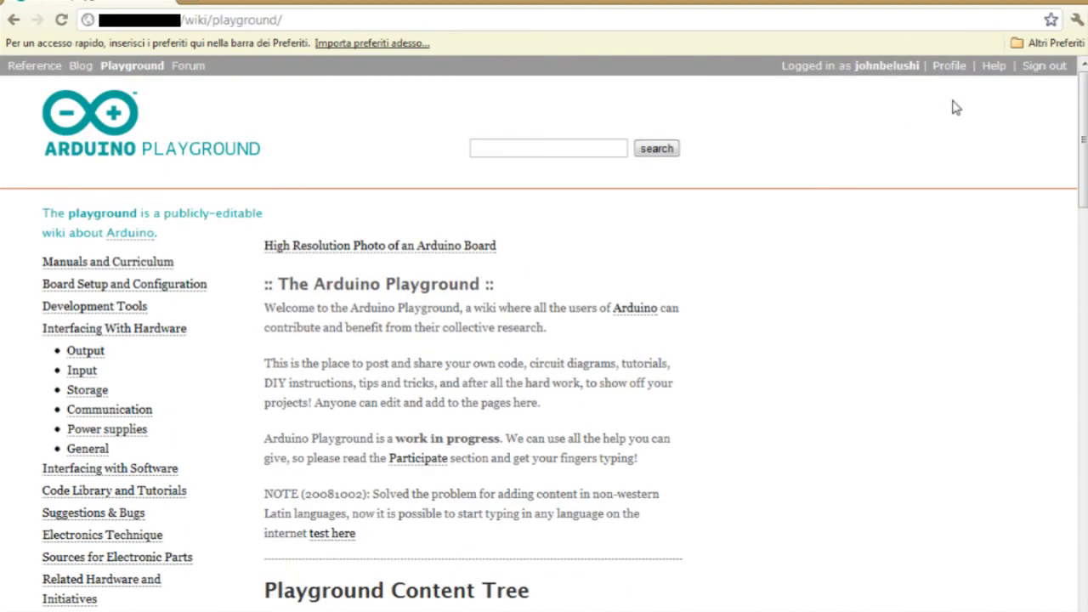